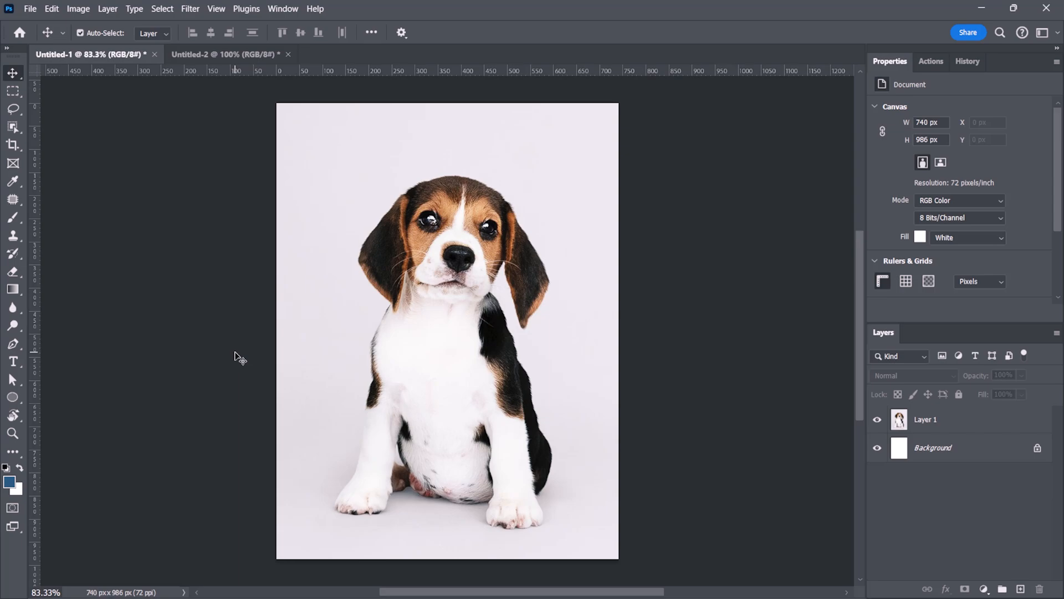
Look over the kitten document and the puppy document and check the photo layer in each
key(ctrl+Tab)
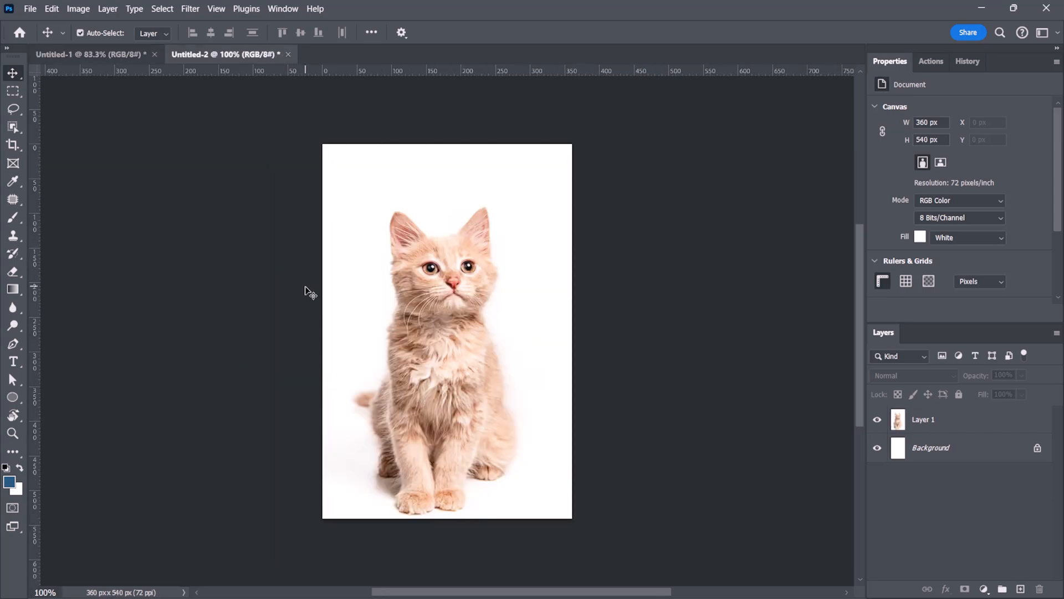
click(349, 314)
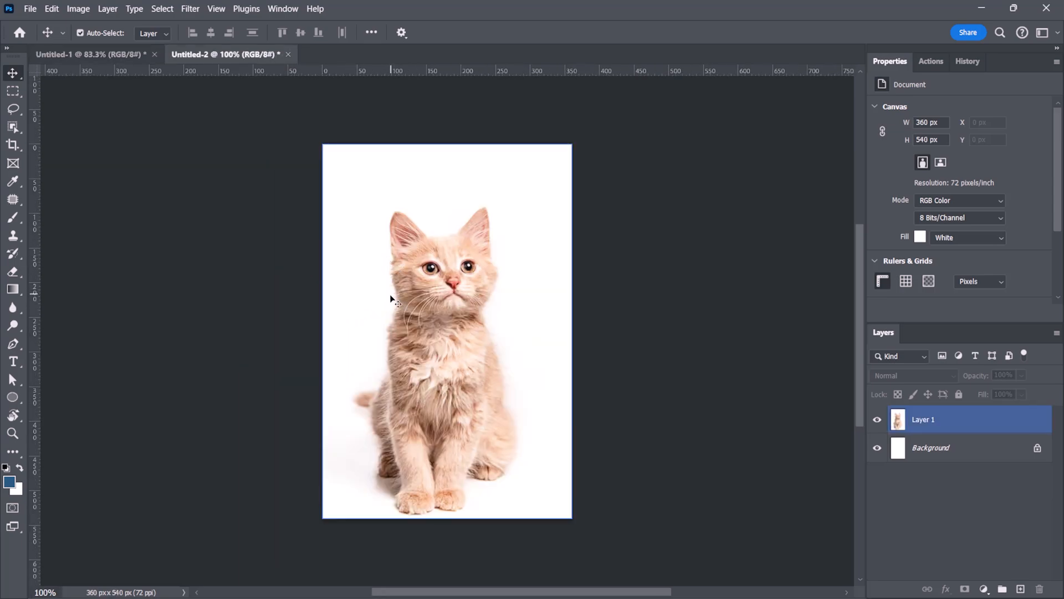
click(136, 88)
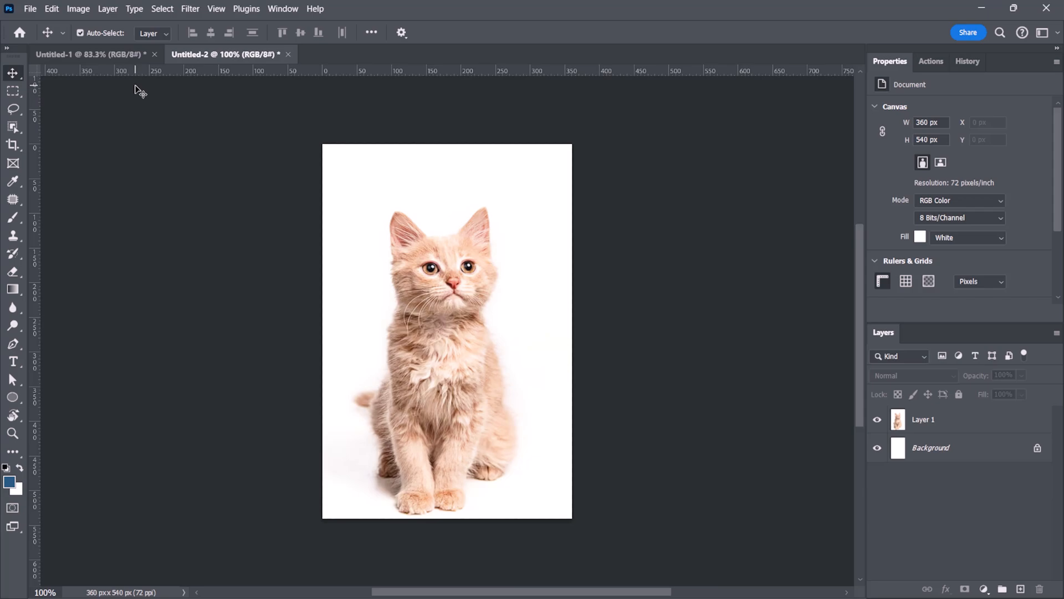
click(95, 50)
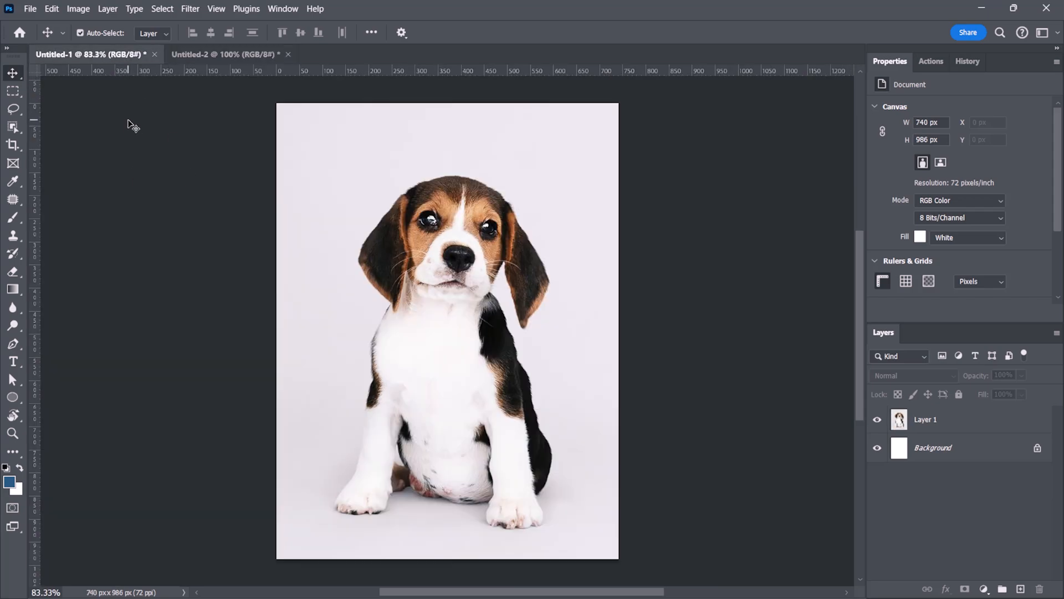
click(287, 258)
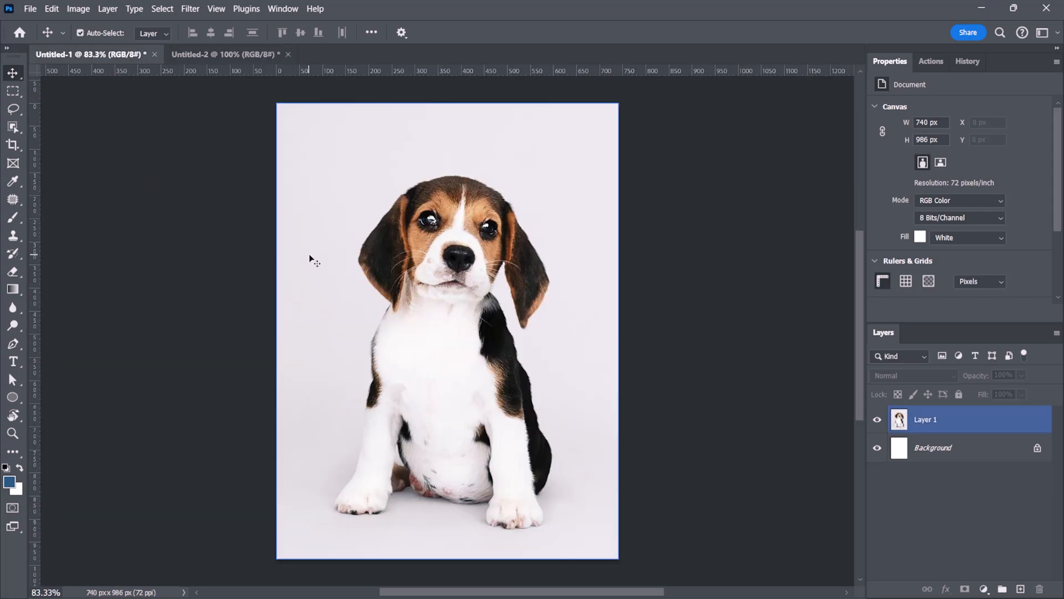
click(215, 169)
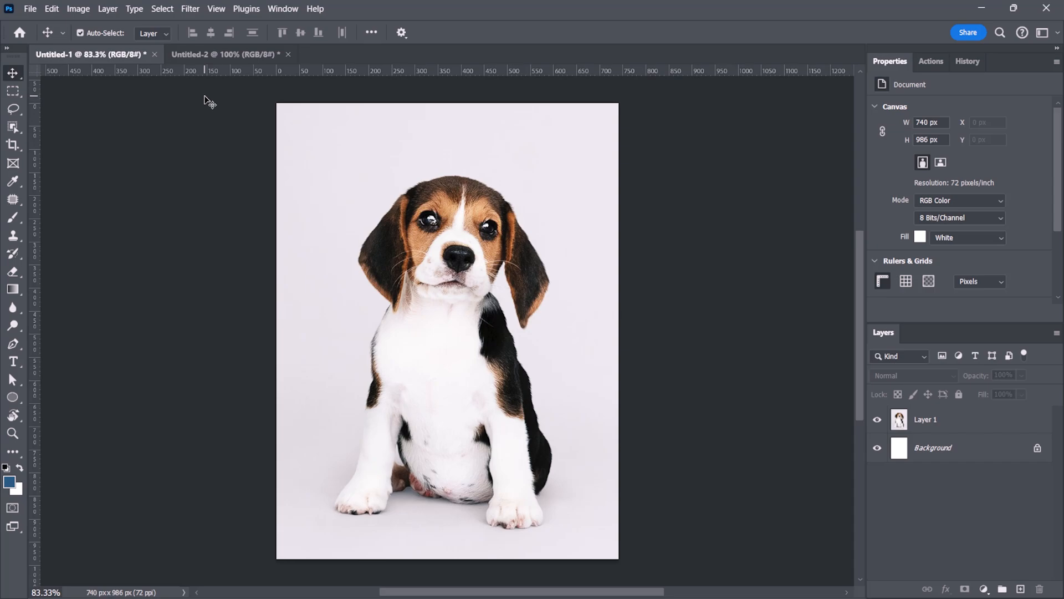
Hide and redisplay the Contextual Task Bar, and try it with a rectangular marquee selection beside the puppy before clearing that selection
key(m)
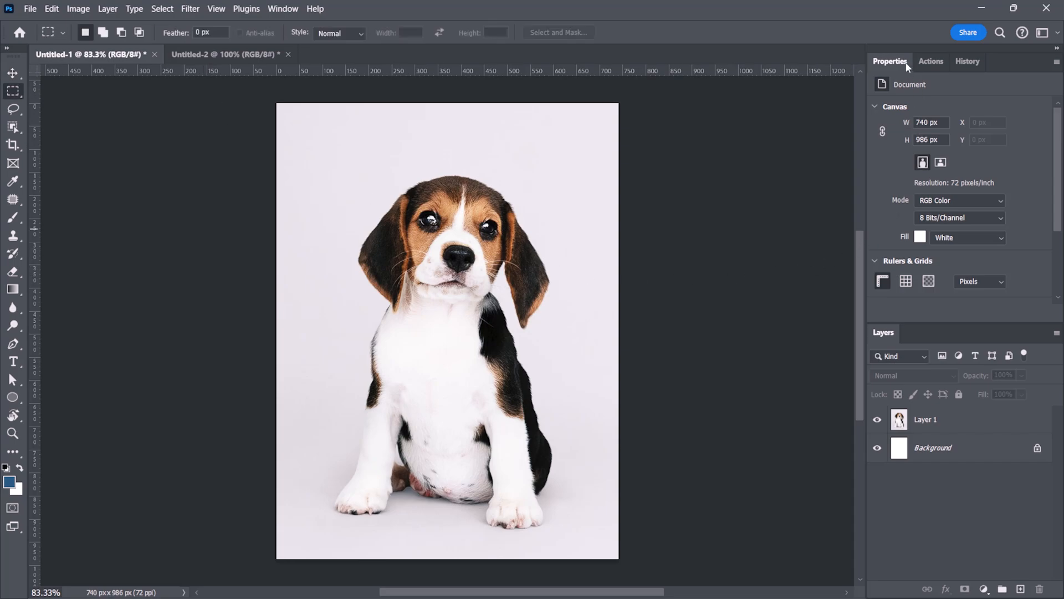
click(246, 8)
mouse_move(282, 9)
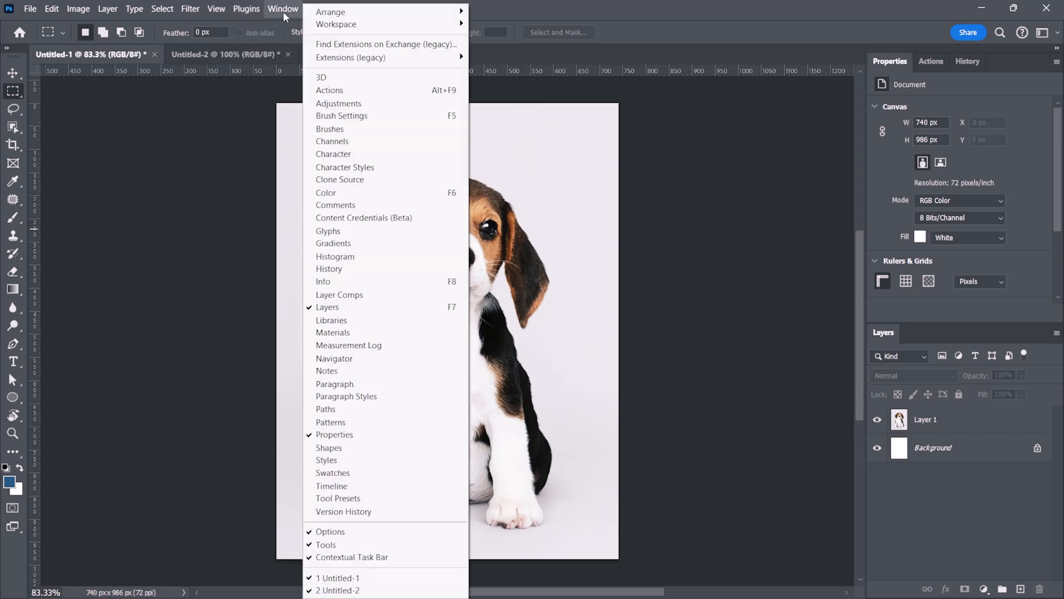
click(365, 557)
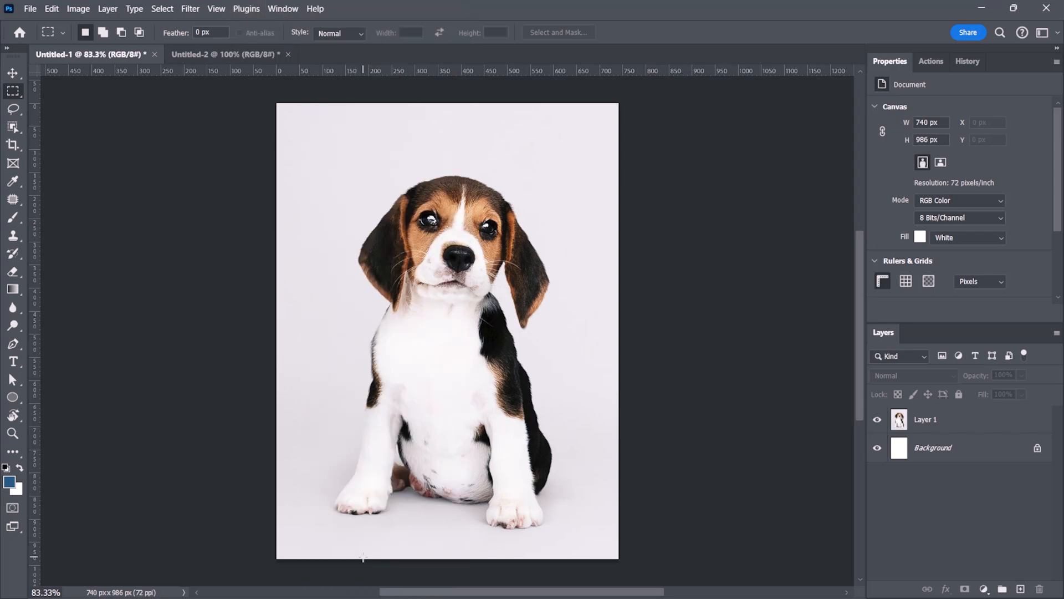
click(293, 8)
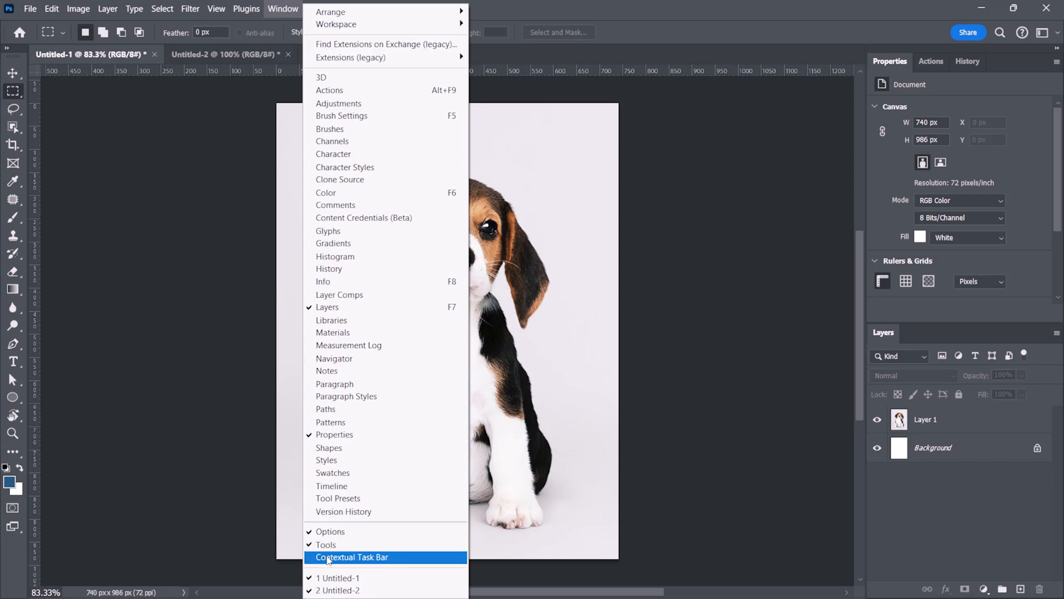
click(352, 557)
drag(276, 269, 387, 352)
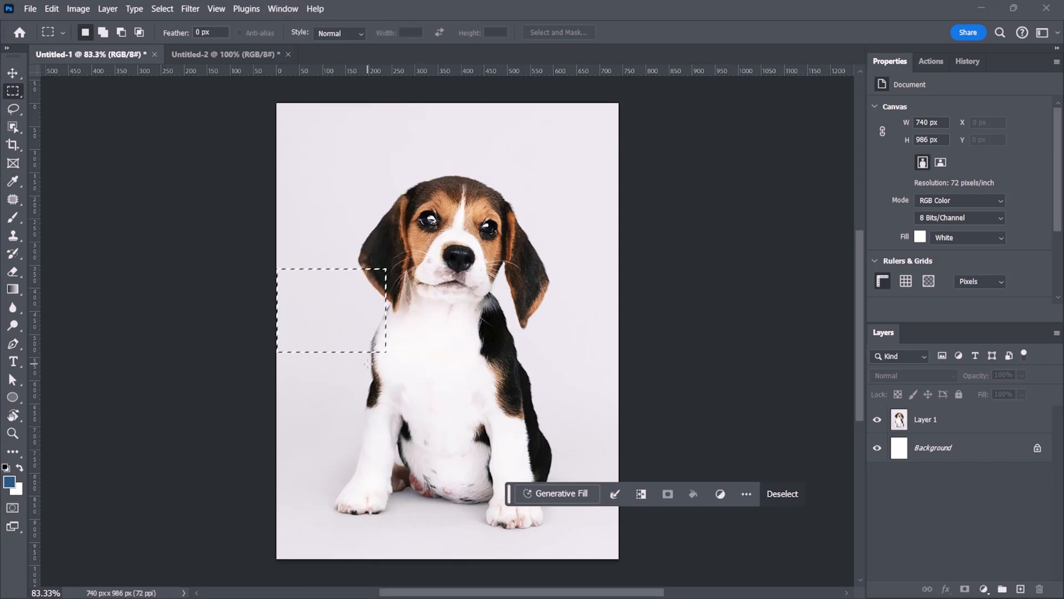
click(372, 365)
Select the puppy on Layer 1 with Select Subject and invert the selection so it covers the background
key(v)
click(399, 339)
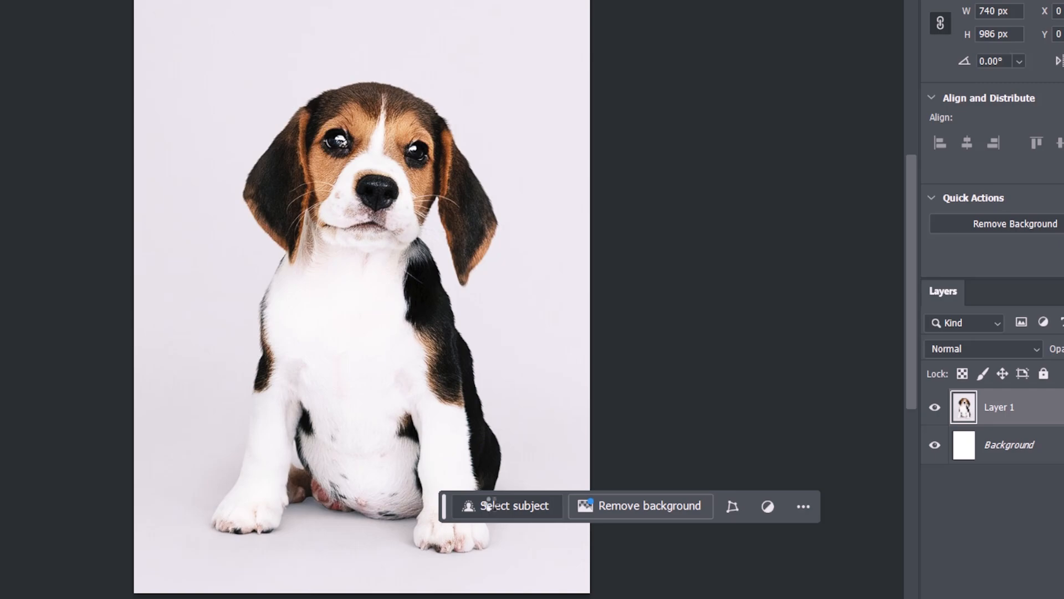
click(491, 503)
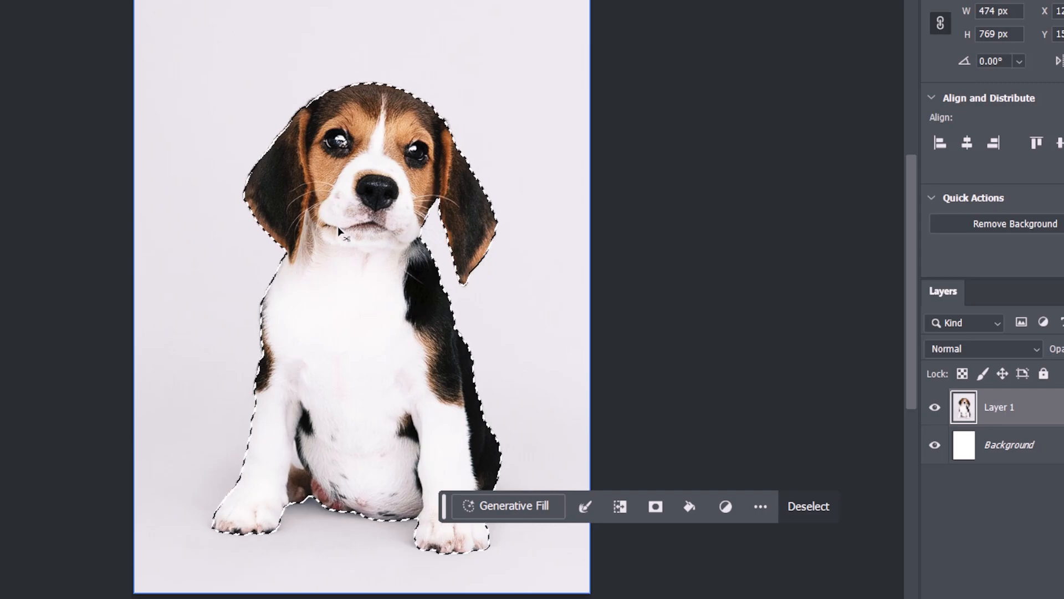
click(620, 508)
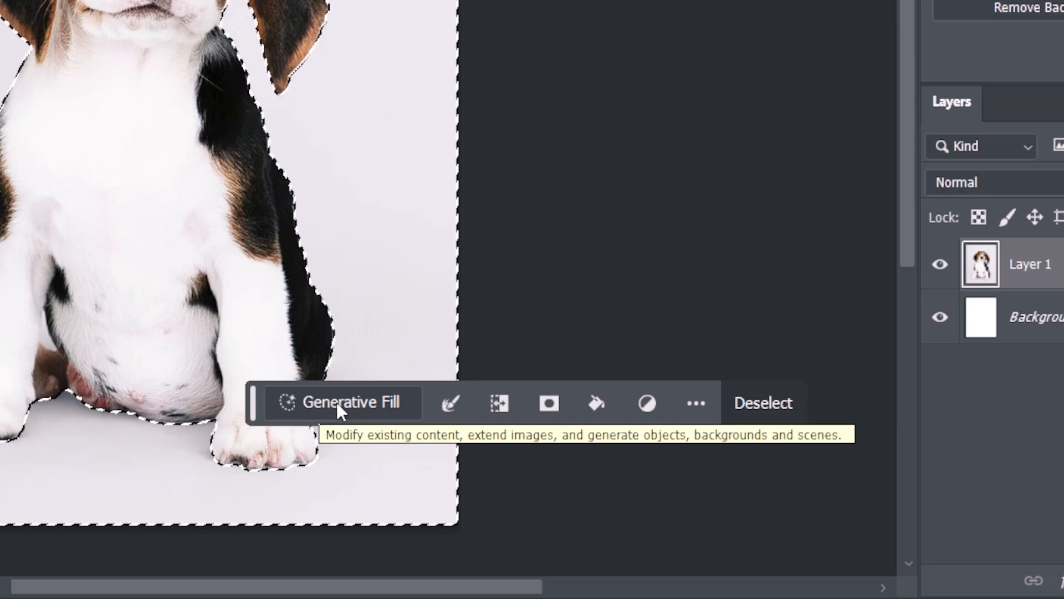
Generate a new background around the puppy using Generative Fill with the prompt "grass backyard"
click(337, 402)
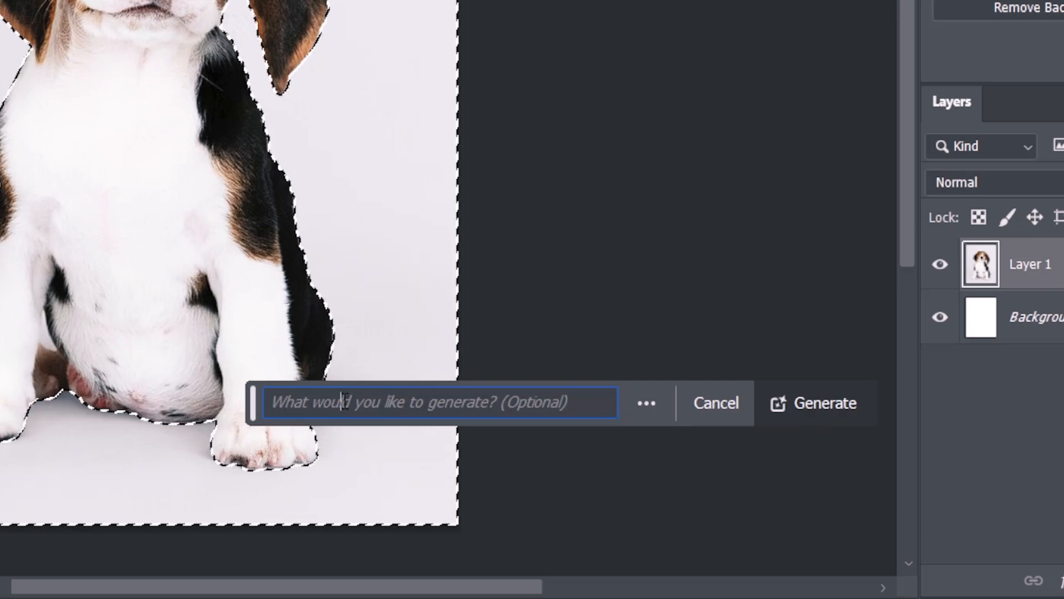
text(gra)
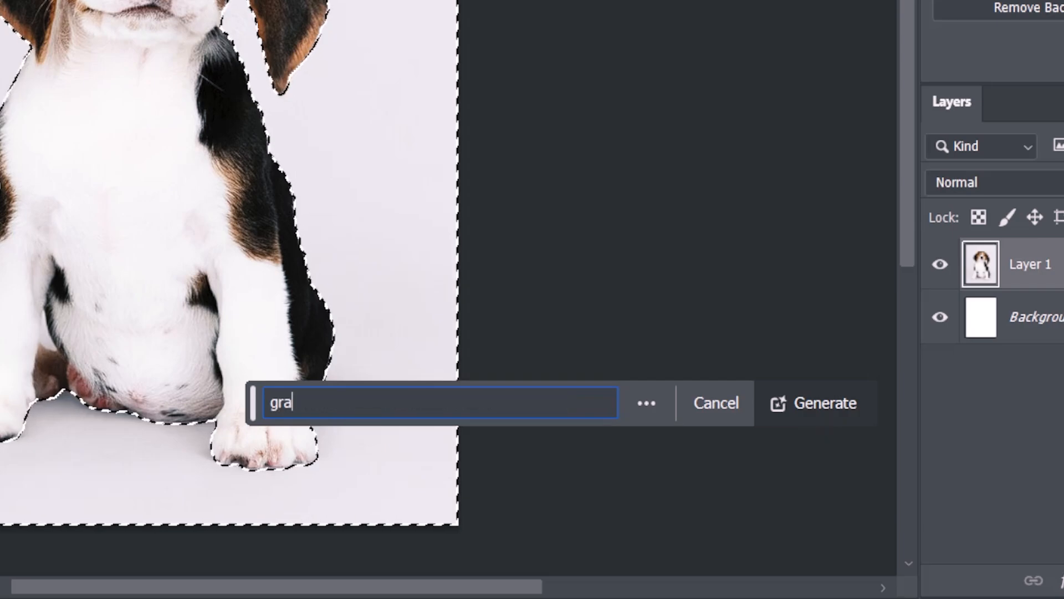
text(ss back)
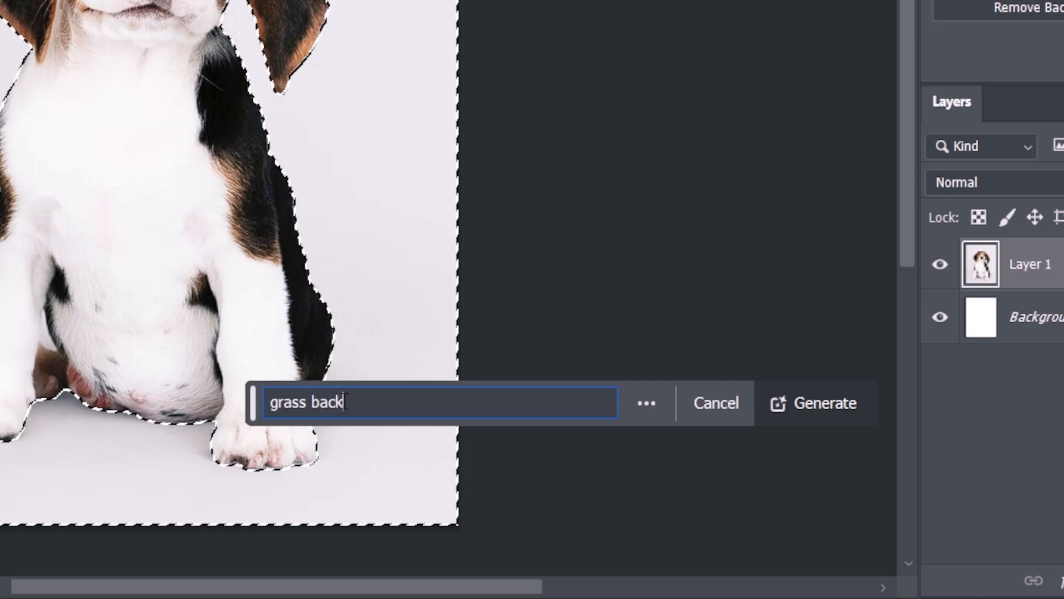
text(yard)
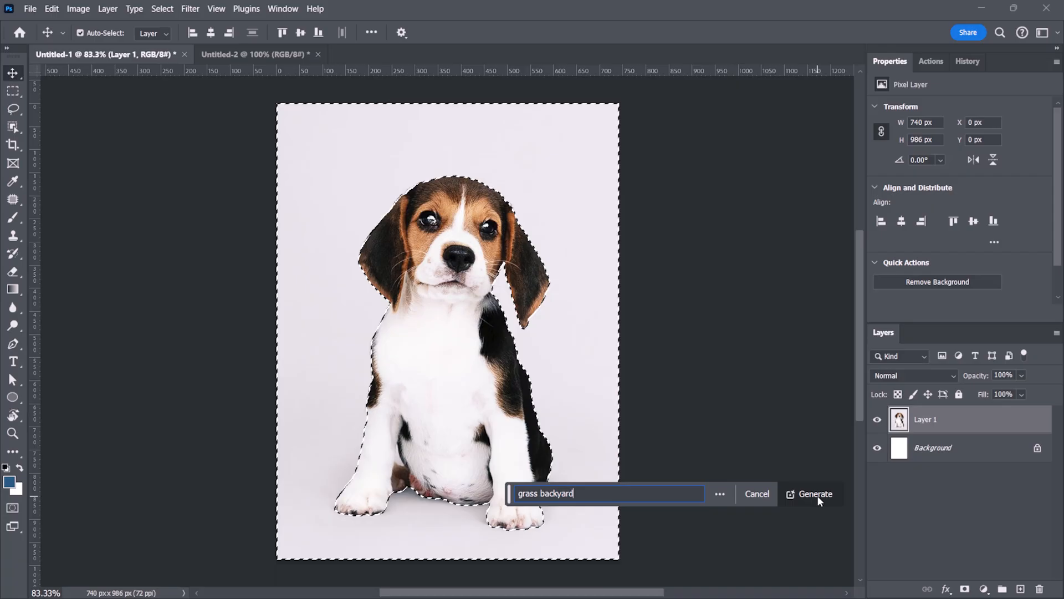
click(813, 494)
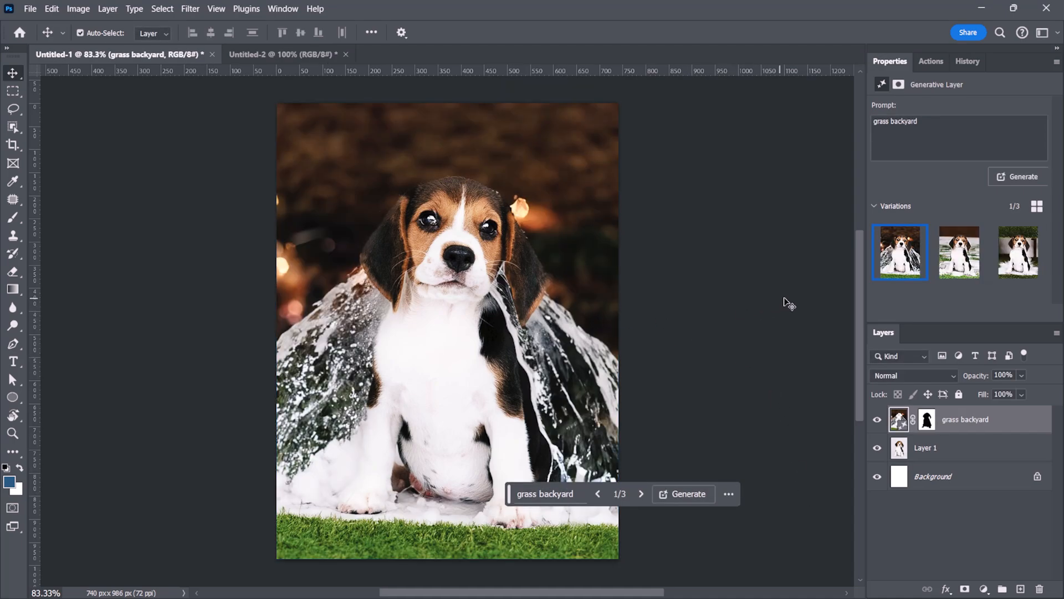
Compare the generated grass backyard variations behind the puppy
click(959, 252)
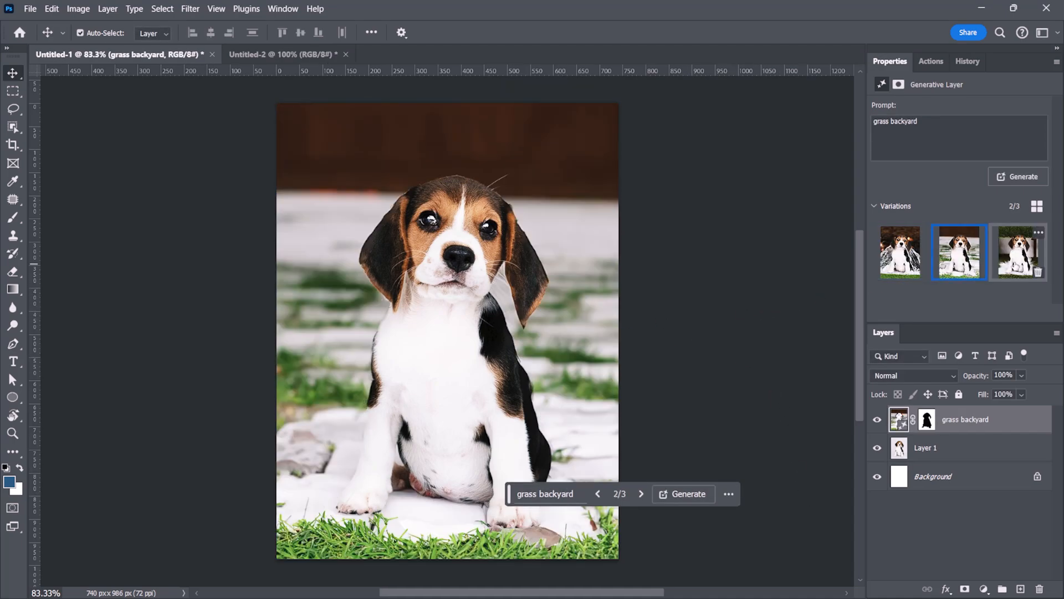
click(1018, 255)
click(899, 273)
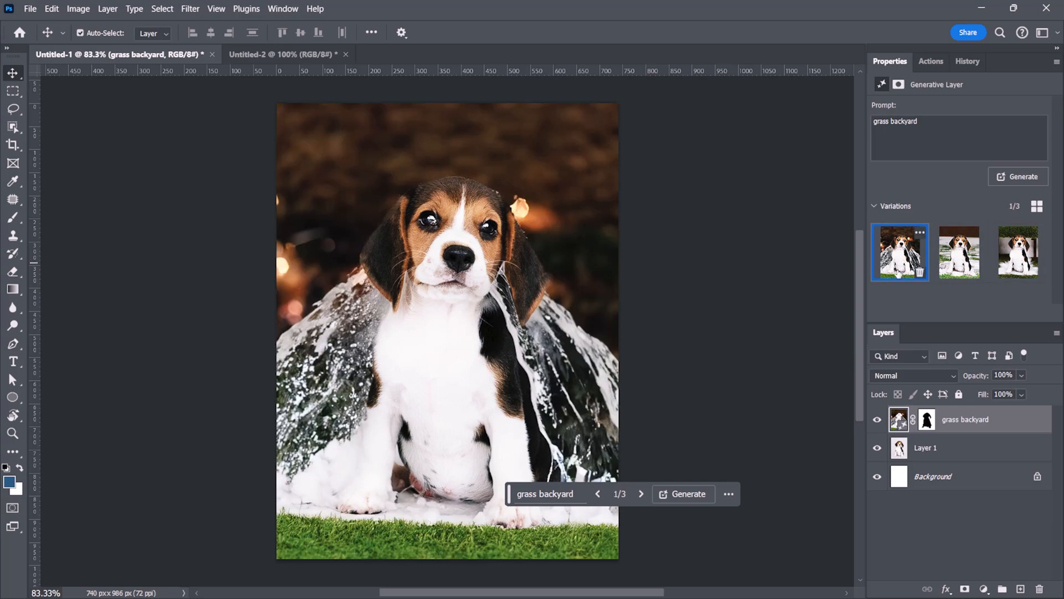
click(959, 252)
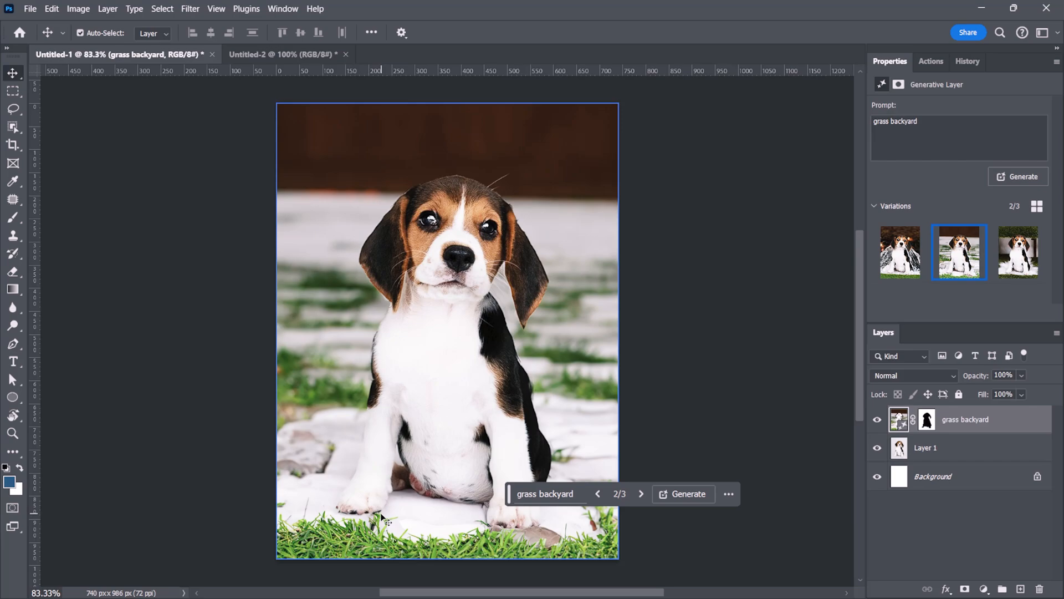
Undo the grass backyard fill and the inverted selection, and clear the remaining puppy selection
key(ctrl+z)
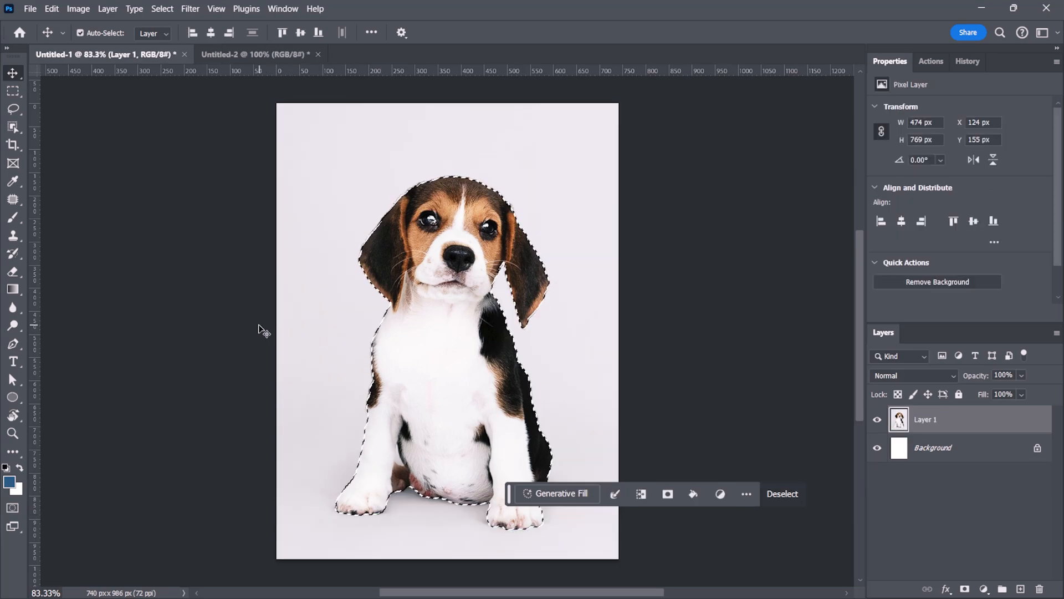
key(c)
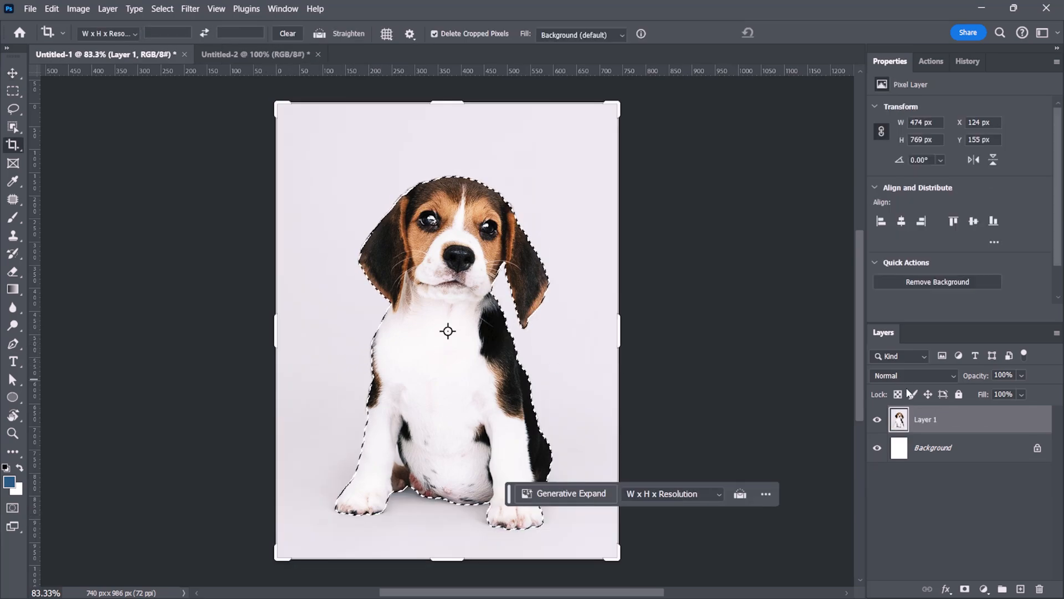
key(ctrl+d)
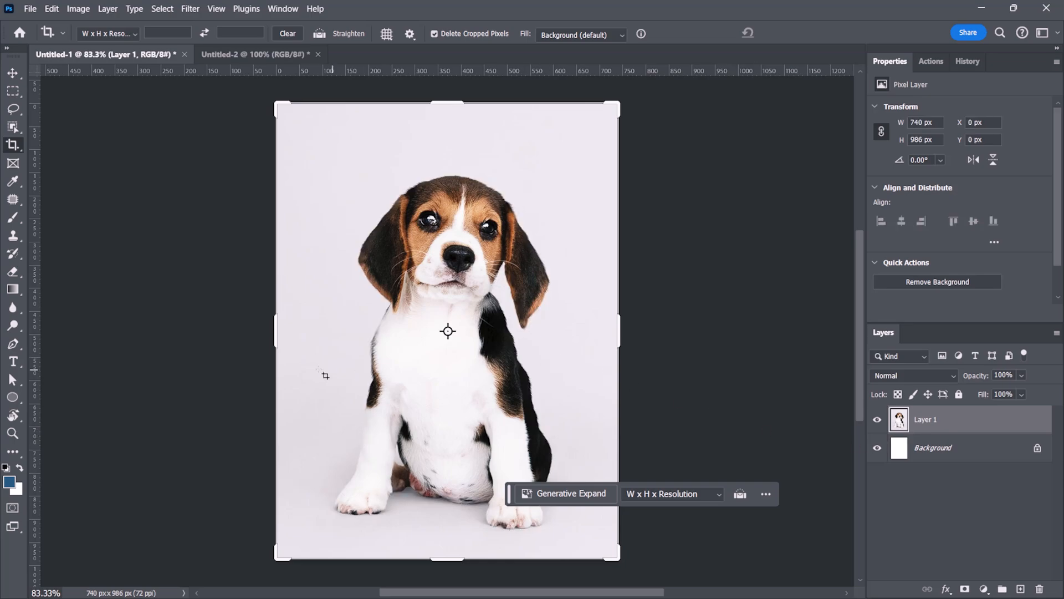
Expand the puppy document's canvas equally on both sides to about 1554 × 986 px with the Crop tool
click(276, 331)
drag(276, 331, 89, 331)
key(Return)
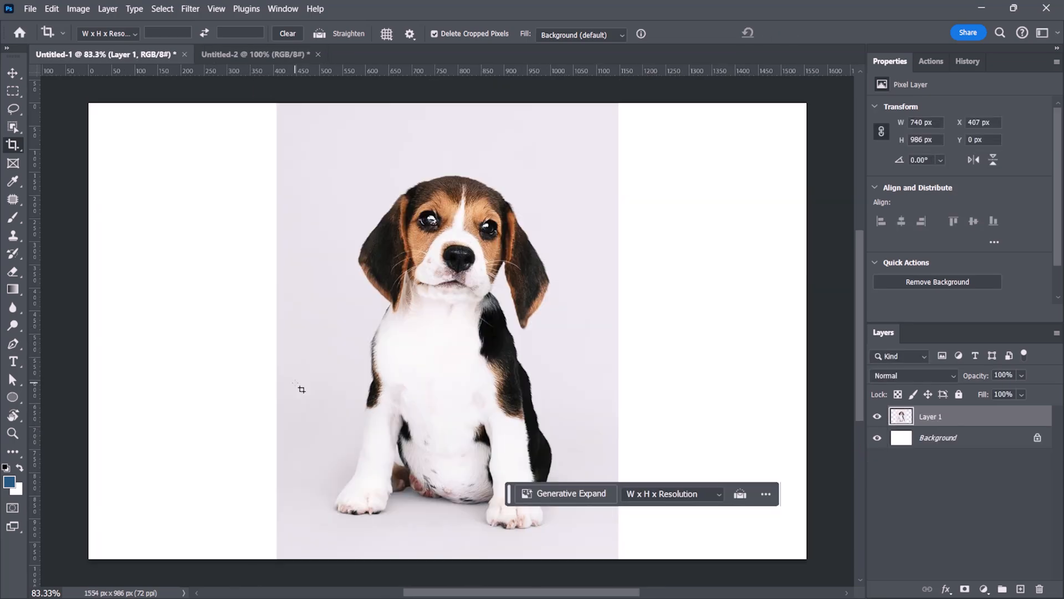
Generate a "street" background around the puppy with Generative Fill on the inverted subject selection, and choose the second variation
key(v)
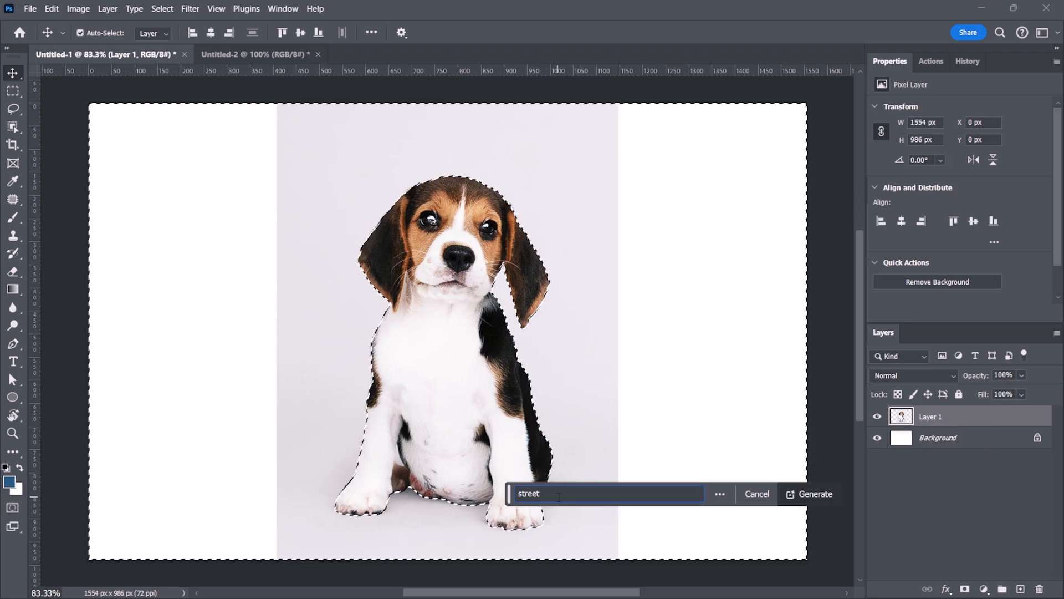
click(810, 494)
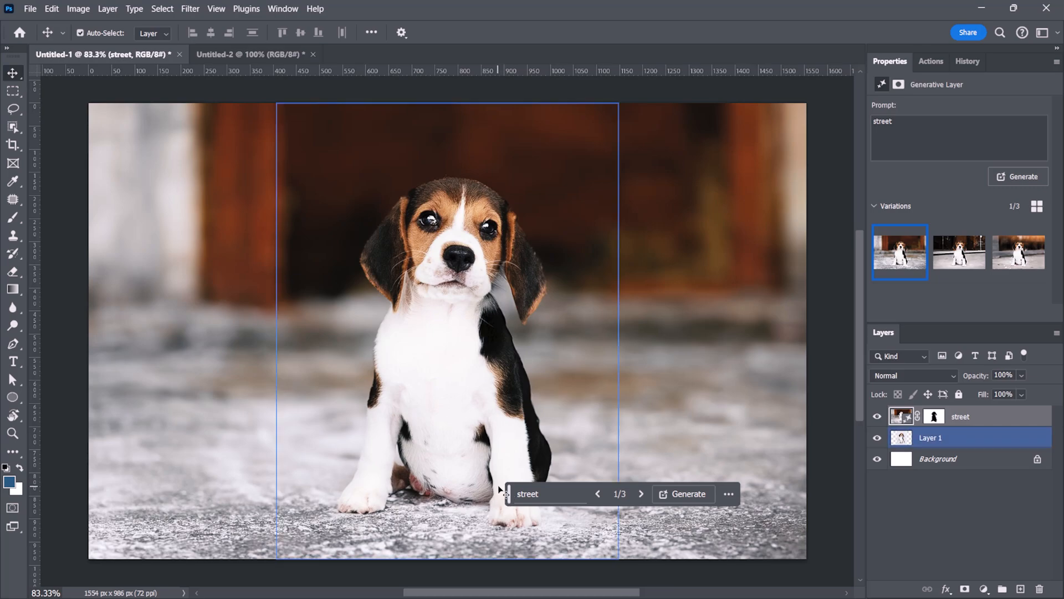
click(946, 274)
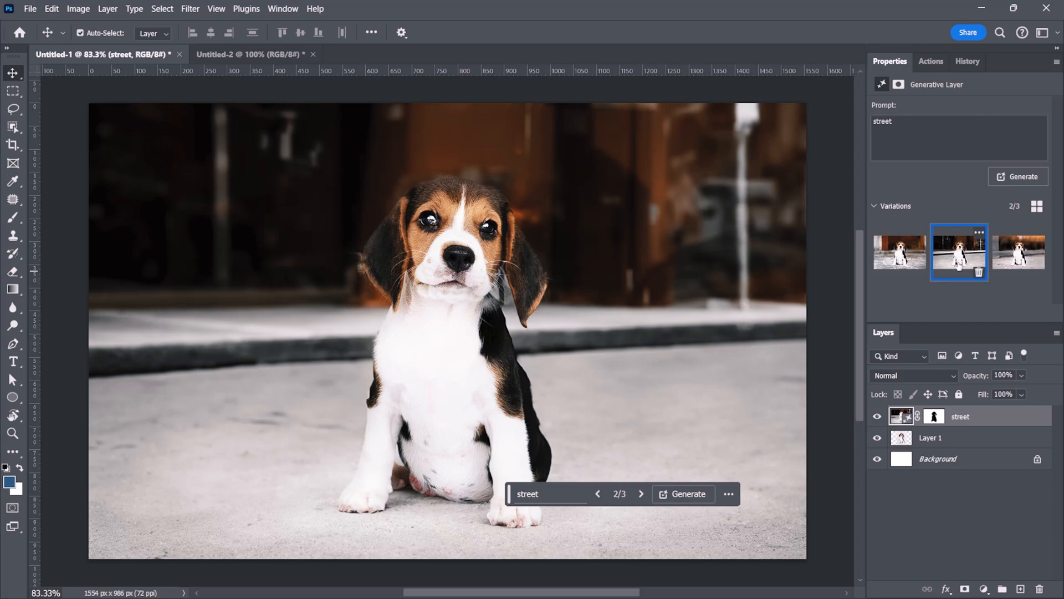
click(1010, 256)
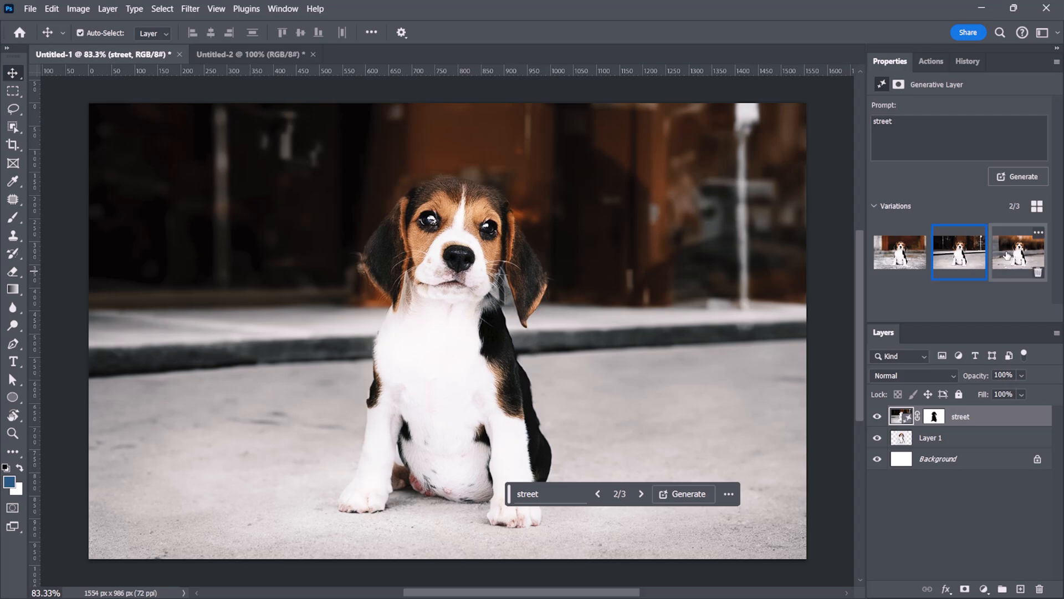
click(961, 258)
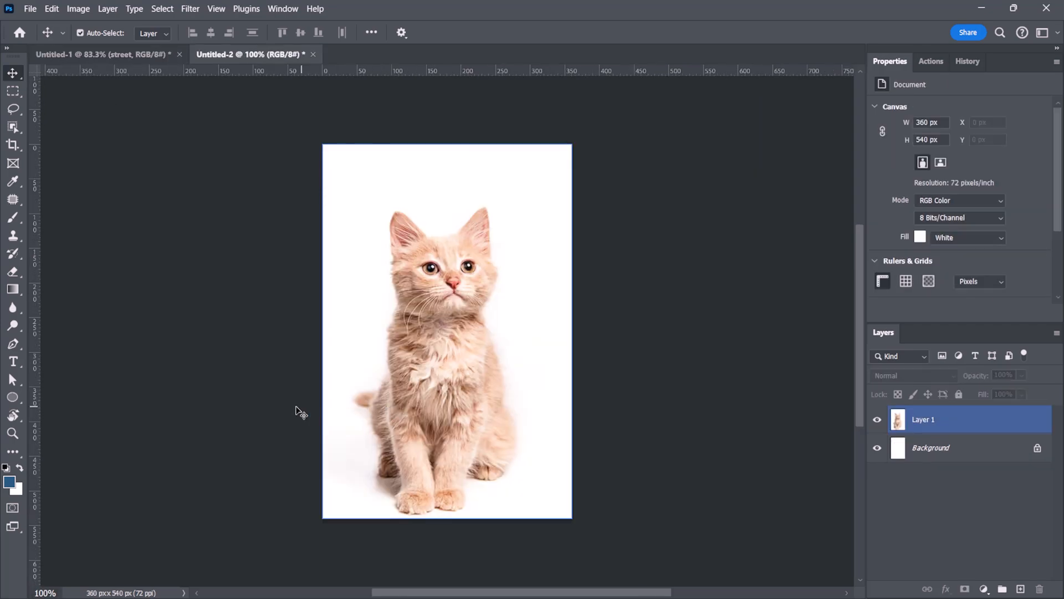
Widen the kitten document's canvas equally on both sides to about 794 × 540 px and move the kitten layer up about 32 px
key(c)
drag(318, 322, 171, 340)
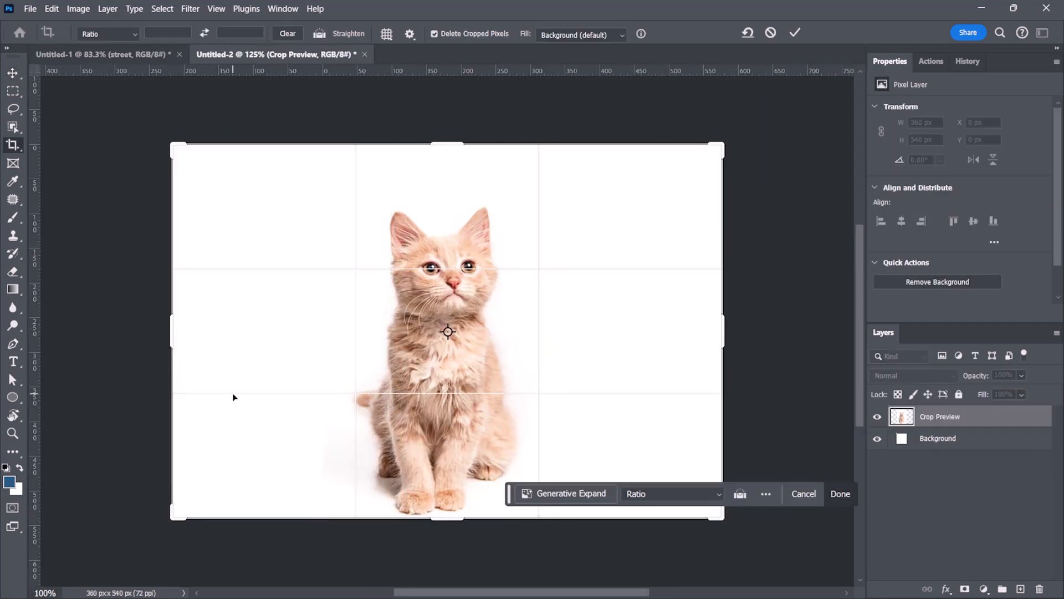
key(Return)
key(v)
drag(411, 404, 420, 381)
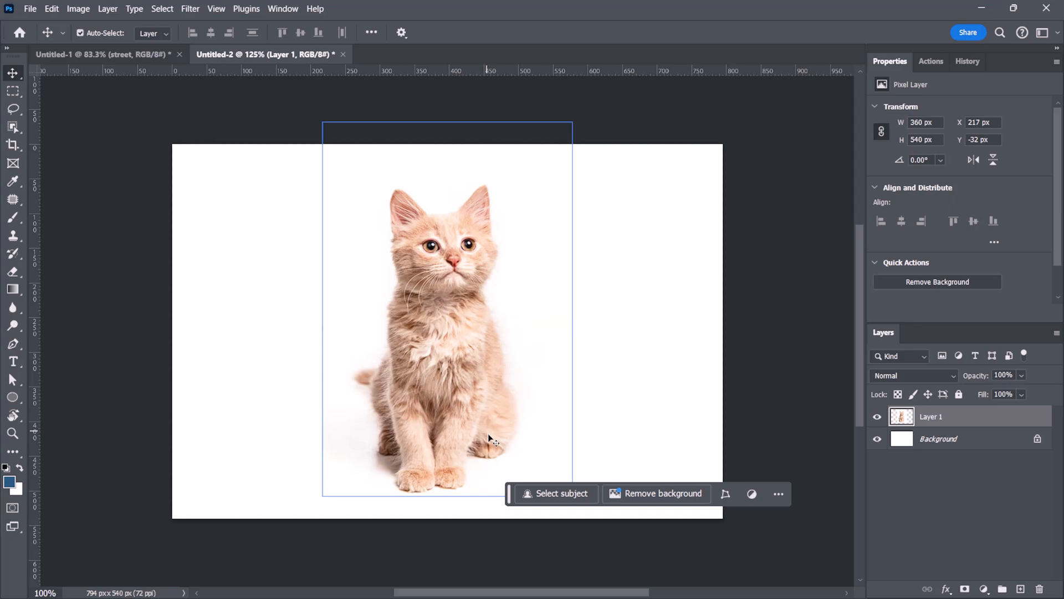
Select the kitten with Select Subject and invert the selection so it covers the whole background
click(540, 498)
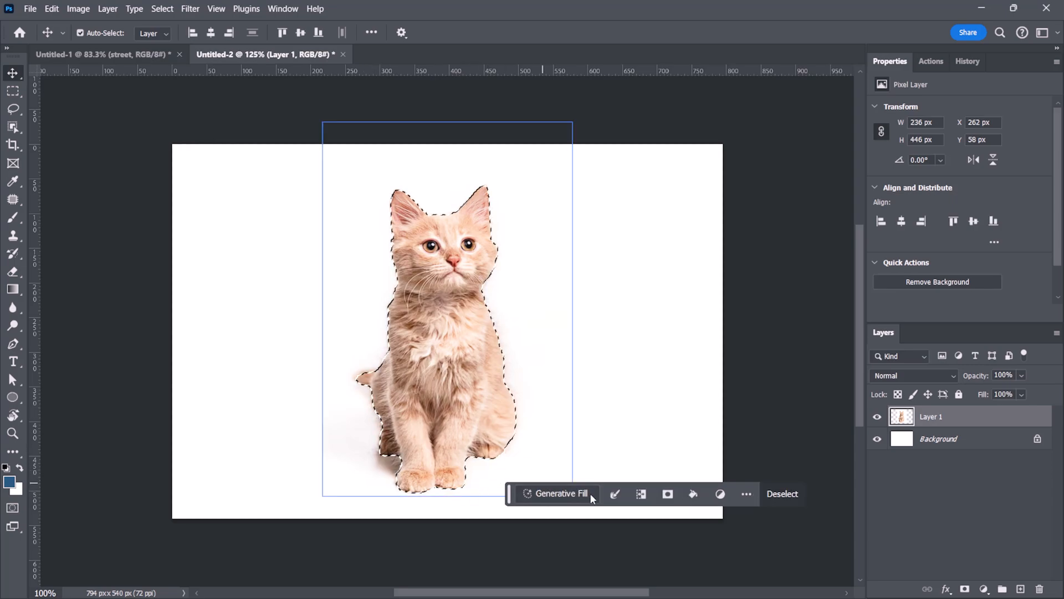
click(642, 494)
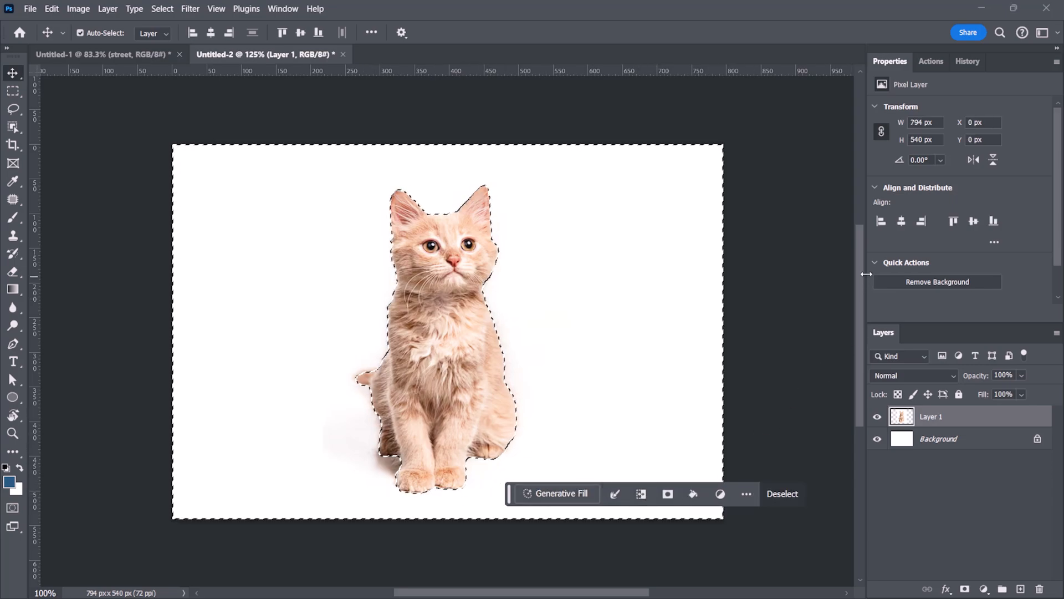
Generate a "grassy backyard" background around the kitten with Generative Fill and go through its variations up to the third
click(556, 494)
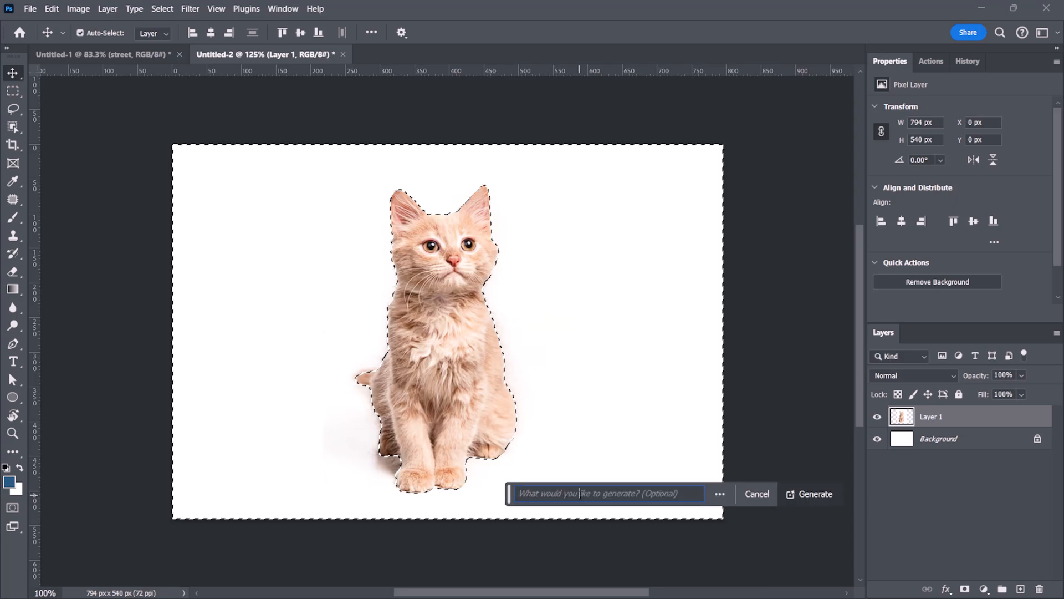
text(grassy backyard)
click(803, 492)
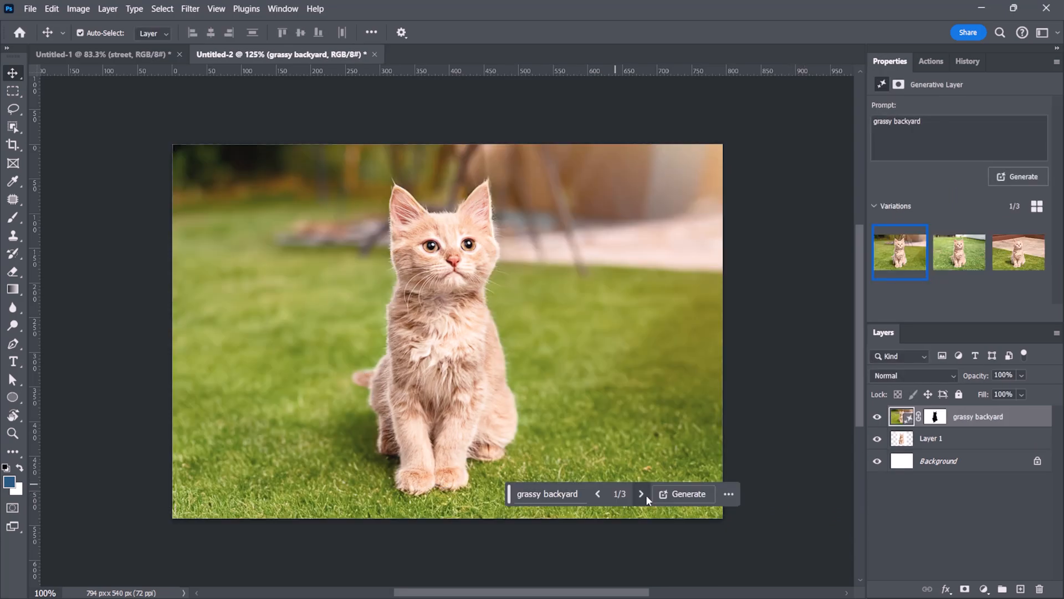
click(644, 494)
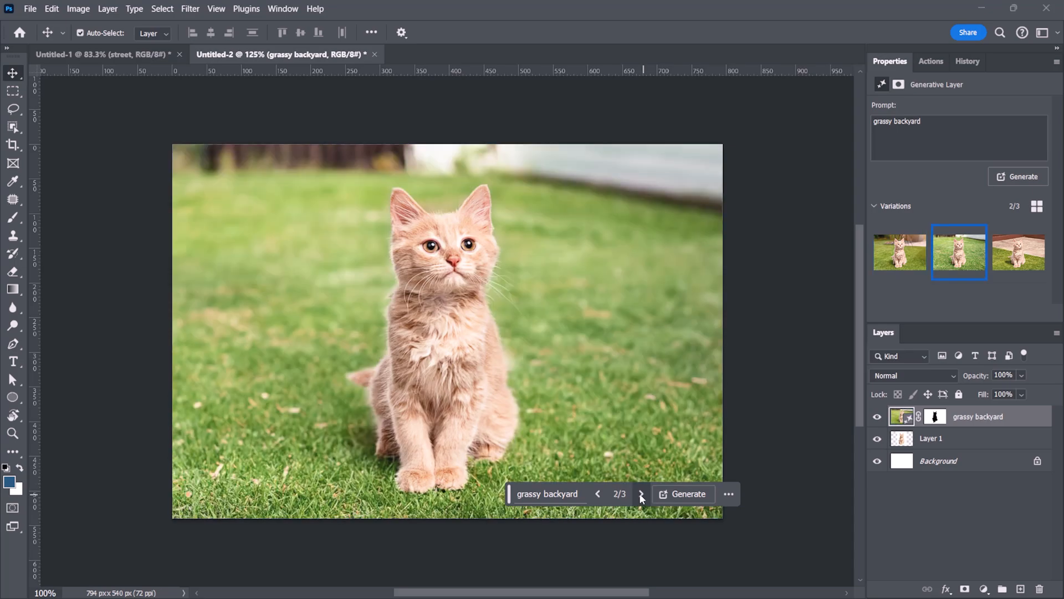
click(642, 495)
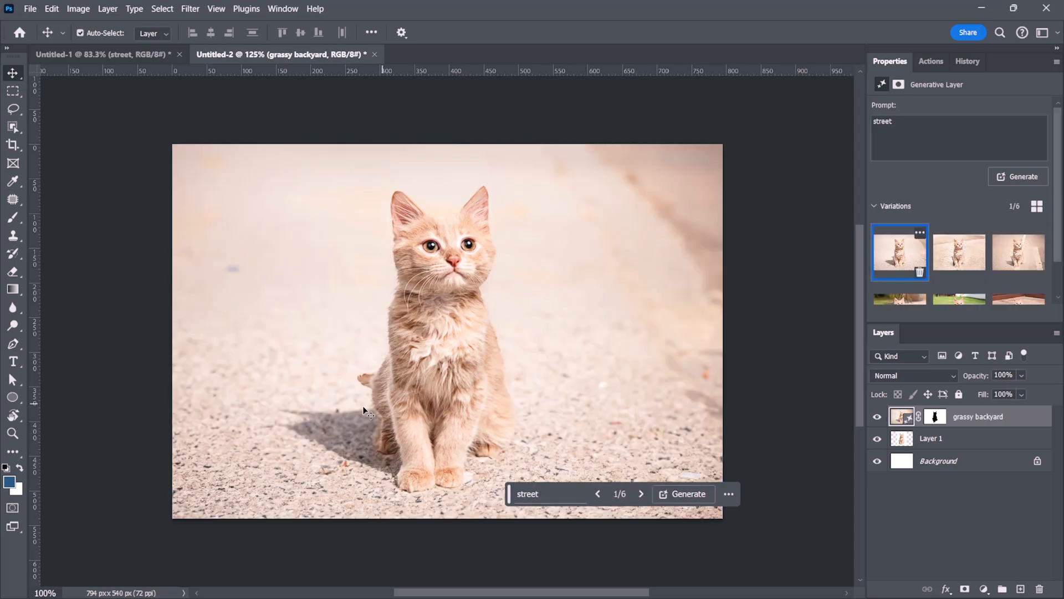
Compare the three "street" background variations for the kitten and finish on the first one
click(953, 264)
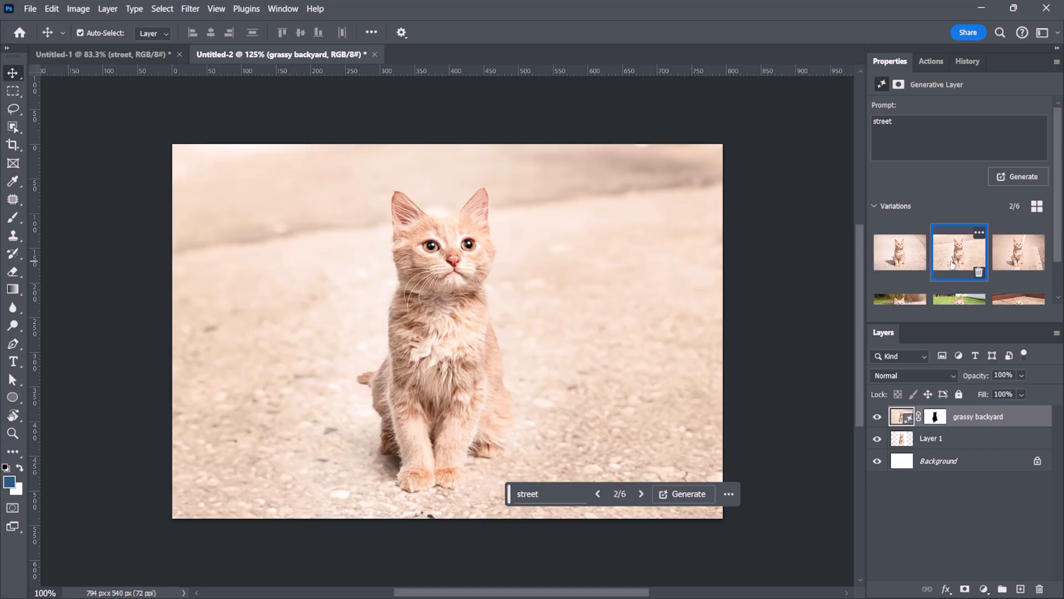
click(1017, 261)
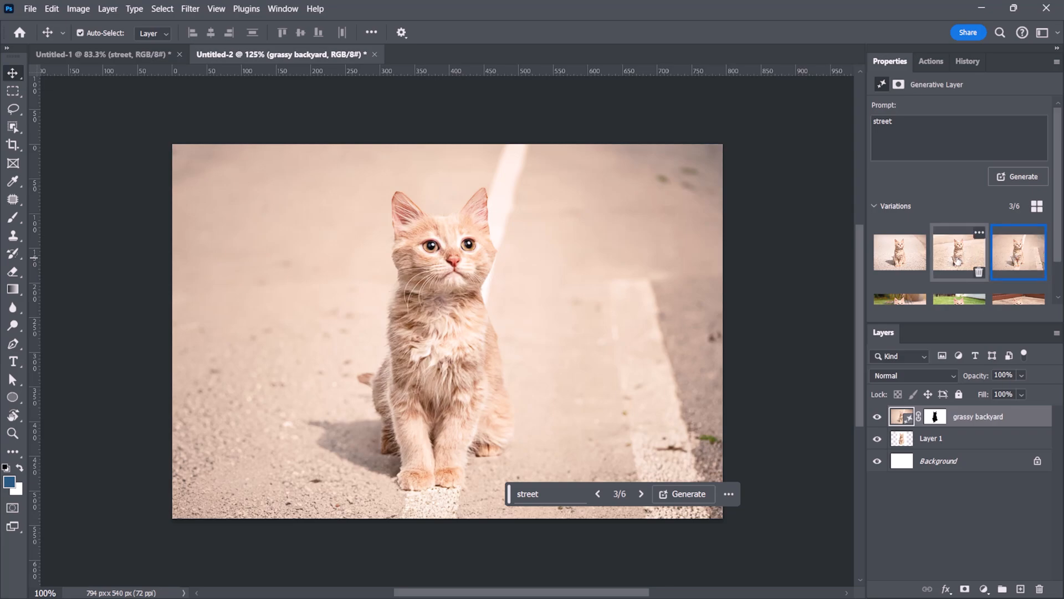
click(906, 257)
click(956, 252)
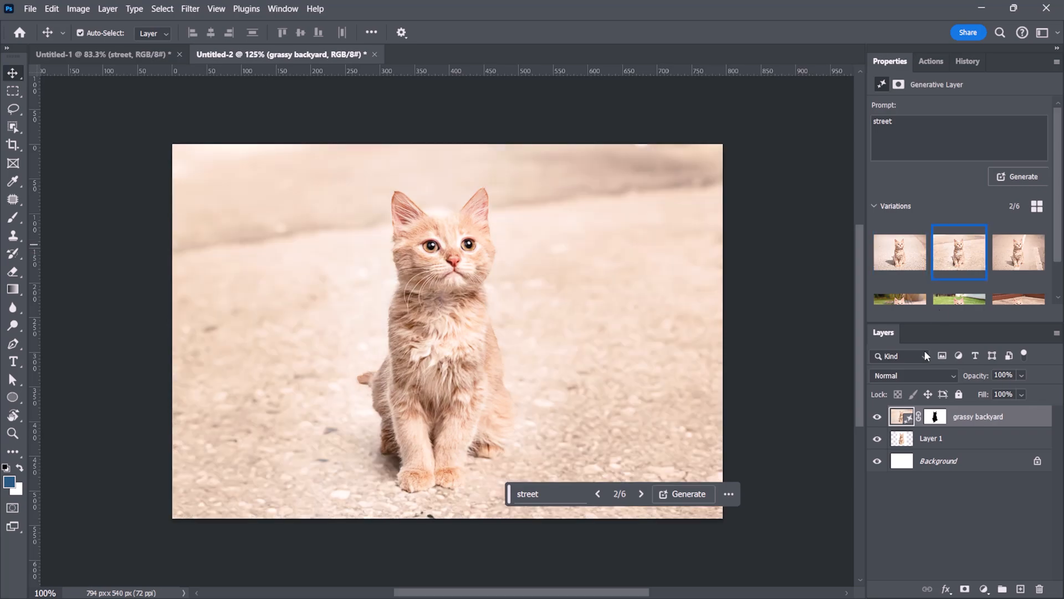
click(1008, 258)
click(885, 258)
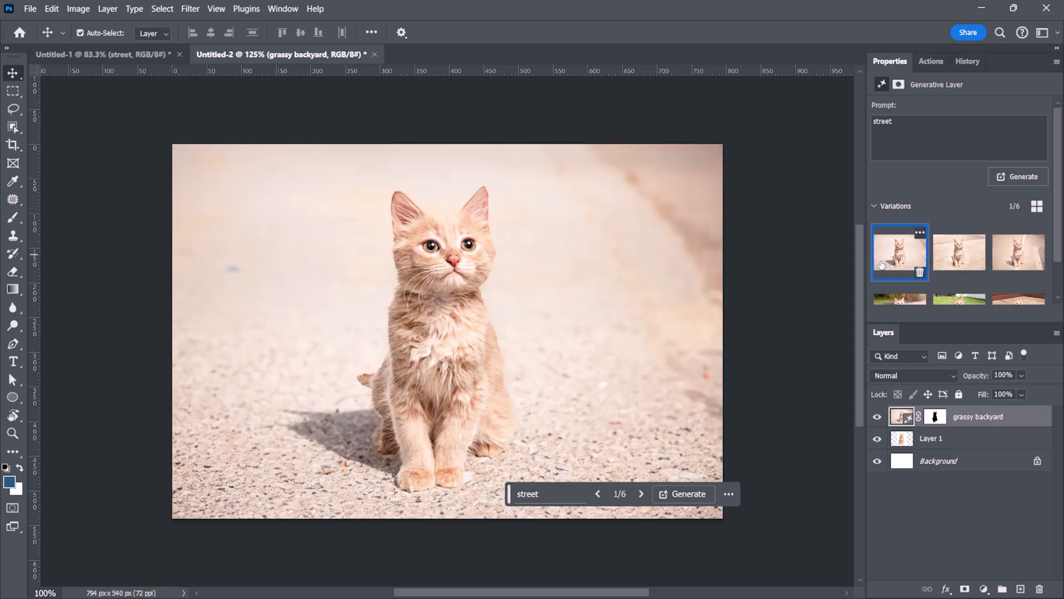